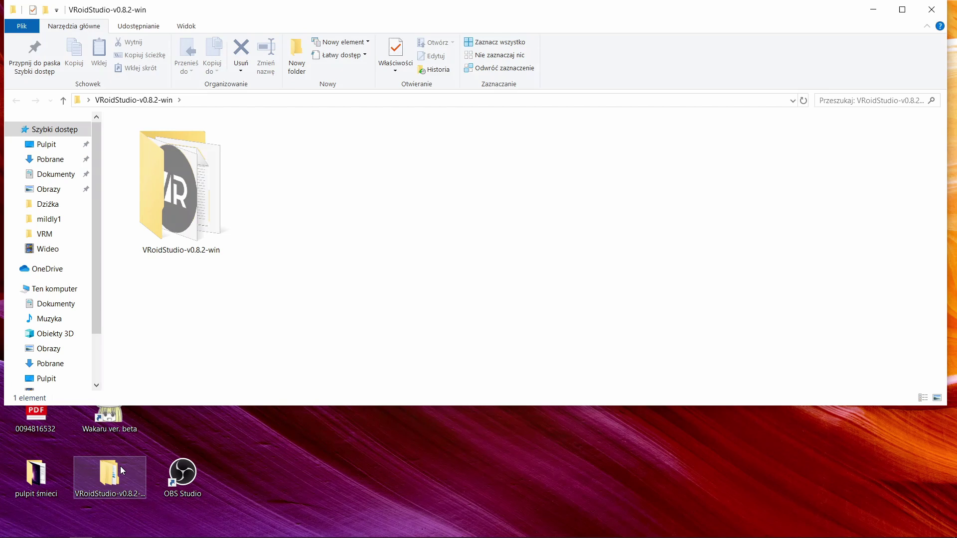
Launch VRoidStudio from the inner VRoidStudio-v0.8.2-win folder and open the Victoria_Rubin sample avatar
click(178, 226)
double_click(178, 226)
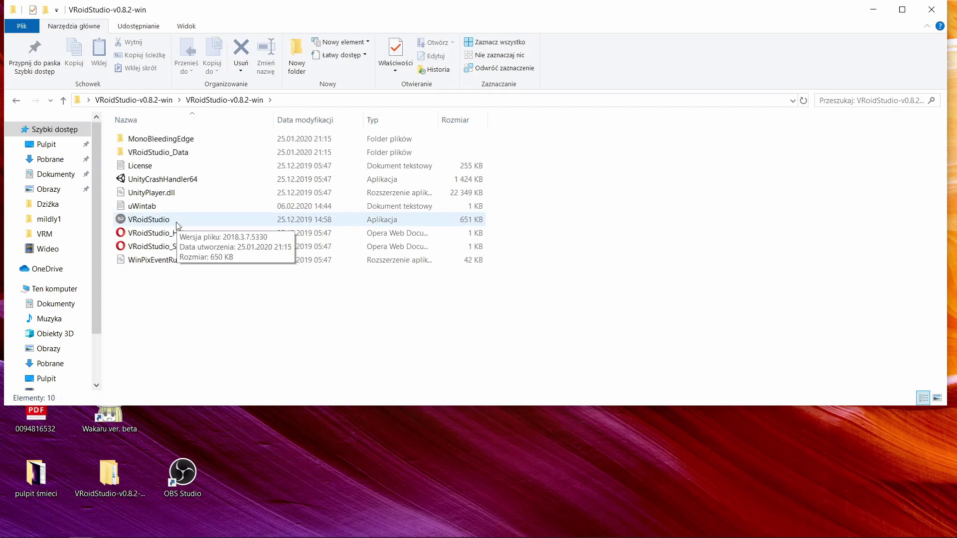
double_click(168, 221)
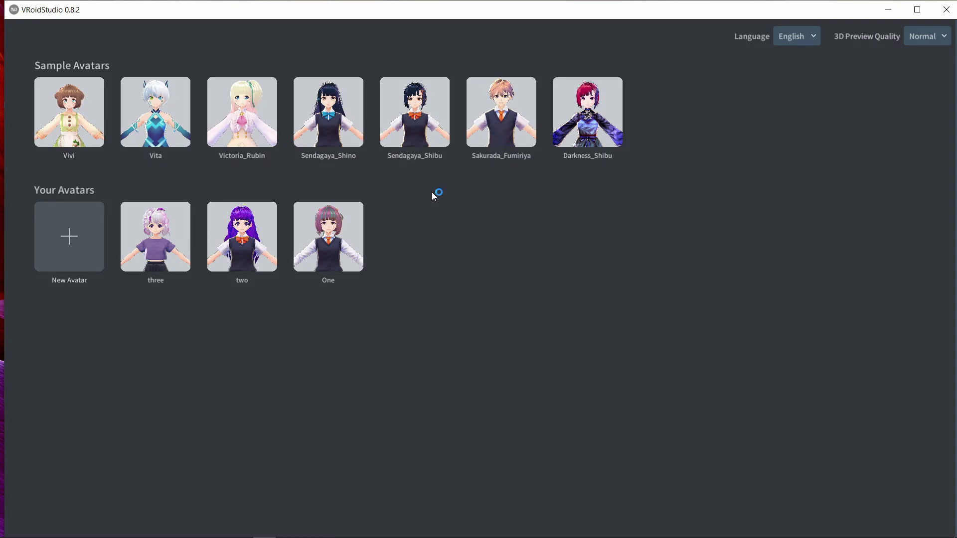
click(246, 108)
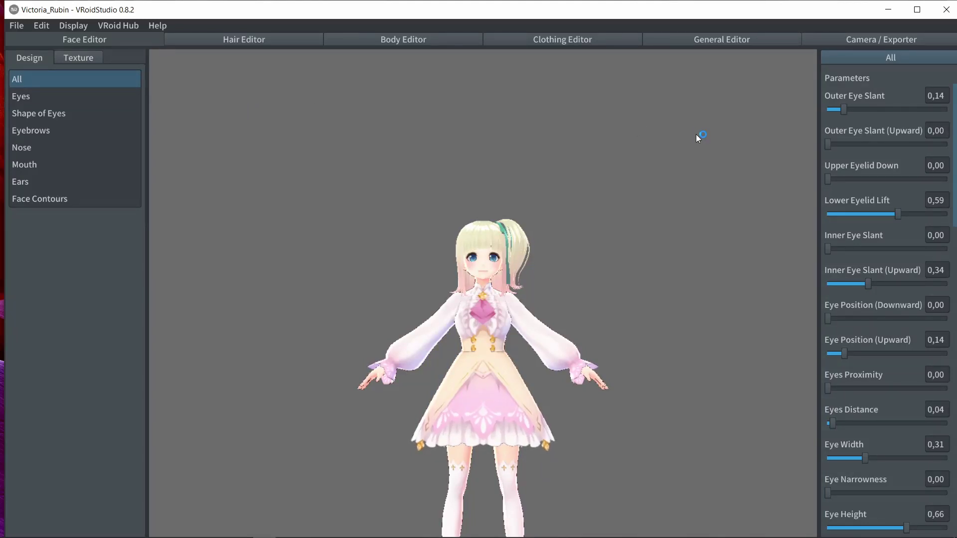
Start exporting the avatar as VRM with "ruby chan" as the avatar name and accept the VRM settings
click(846, 38)
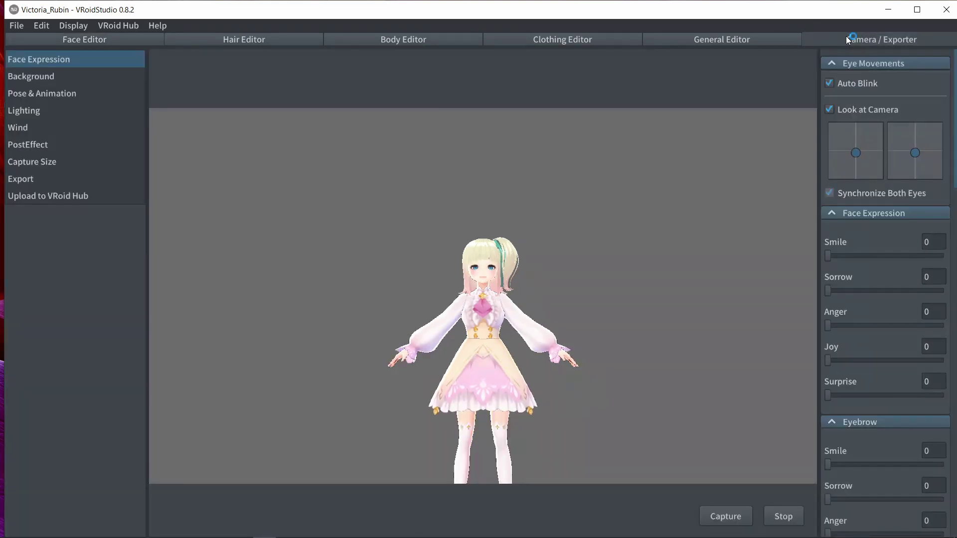
click(48, 175)
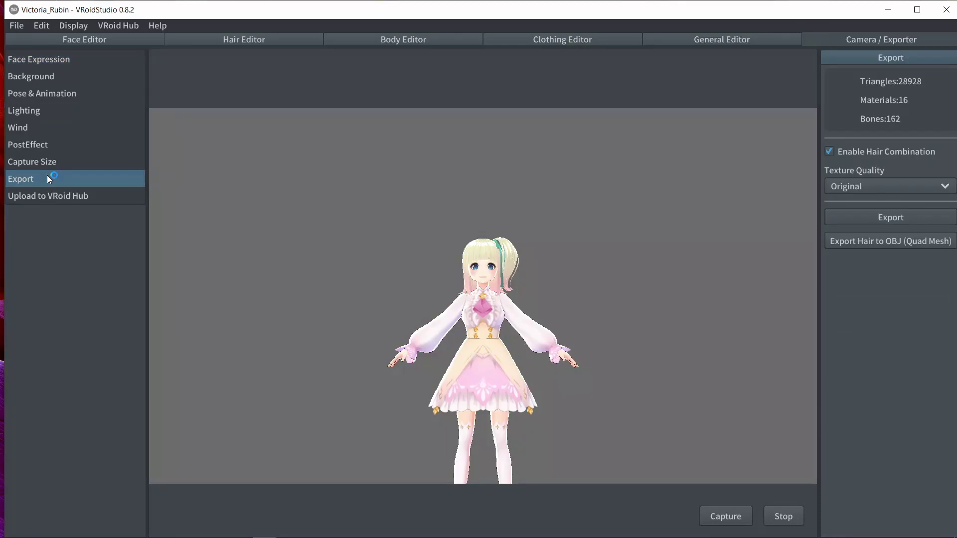
click(868, 214)
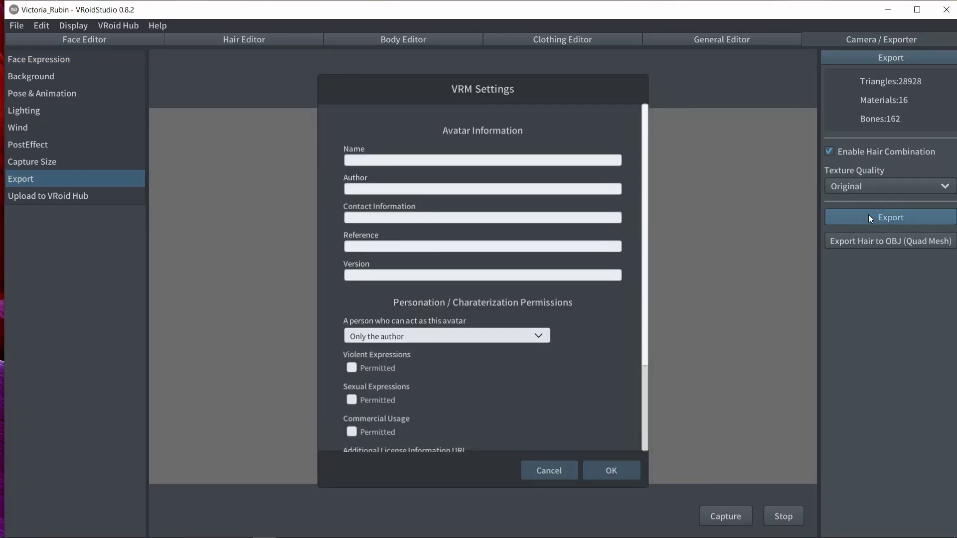
click(464, 162)
text(ruby chan)
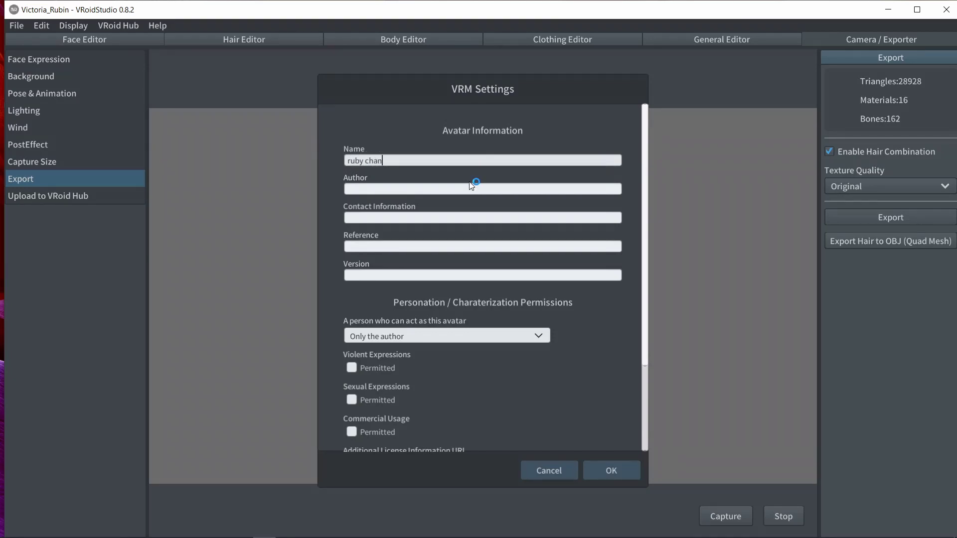
click(617, 476)
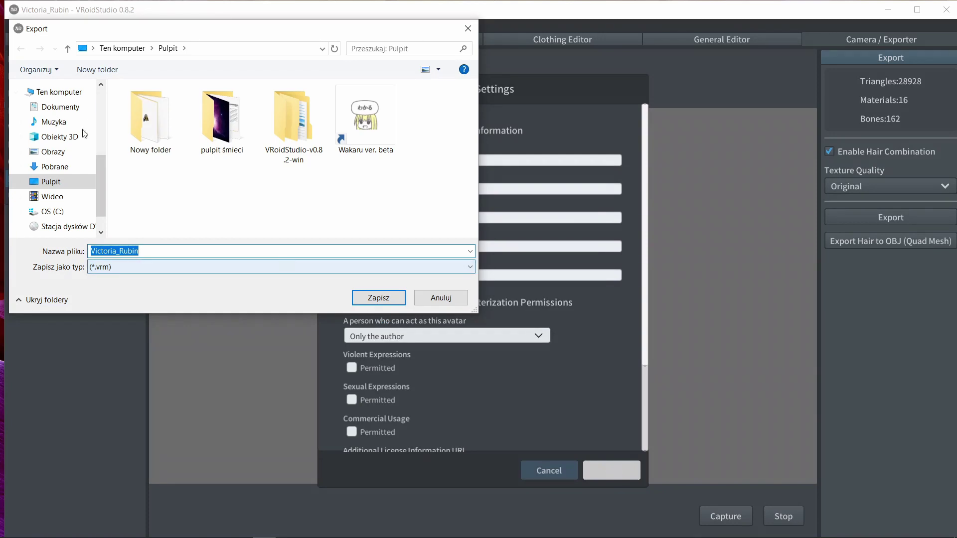
Save the exported avatar to the desktop as ruby in .vrm format, and close VRoidStudio and its folder window
text(ruby)
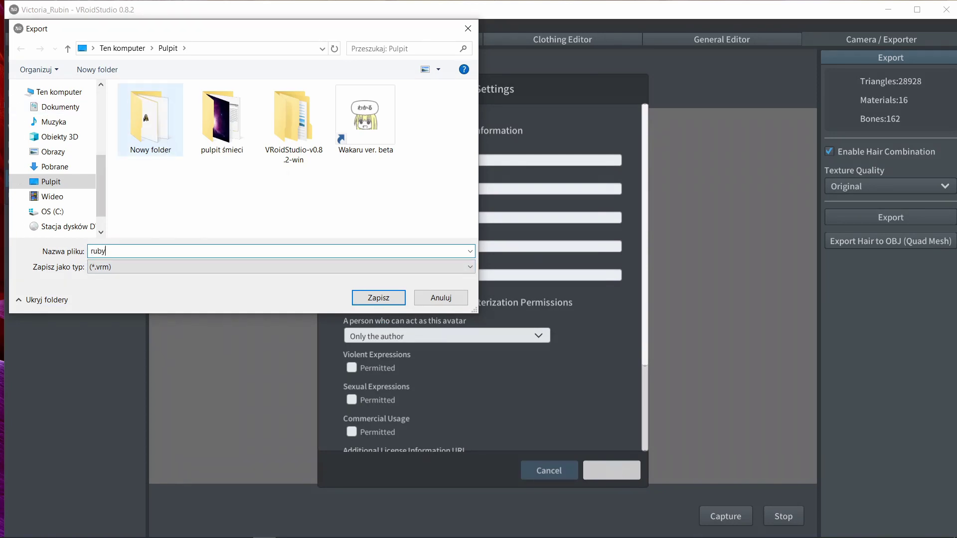
click(366, 298)
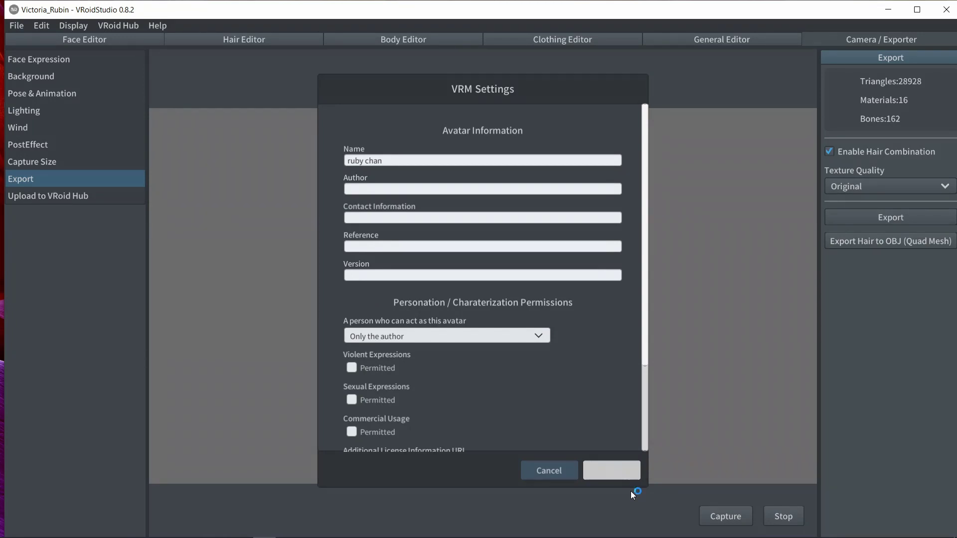
click(953, 14)
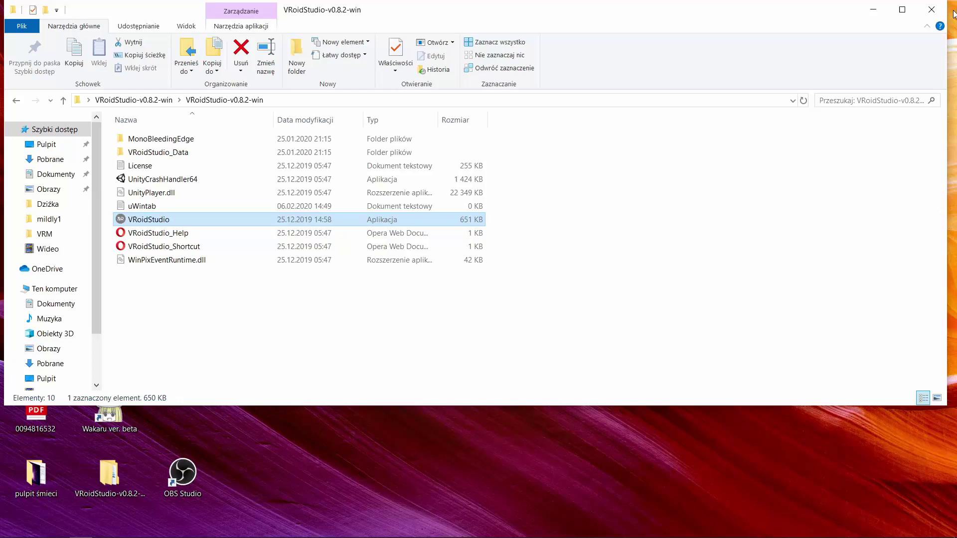
click(936, 7)
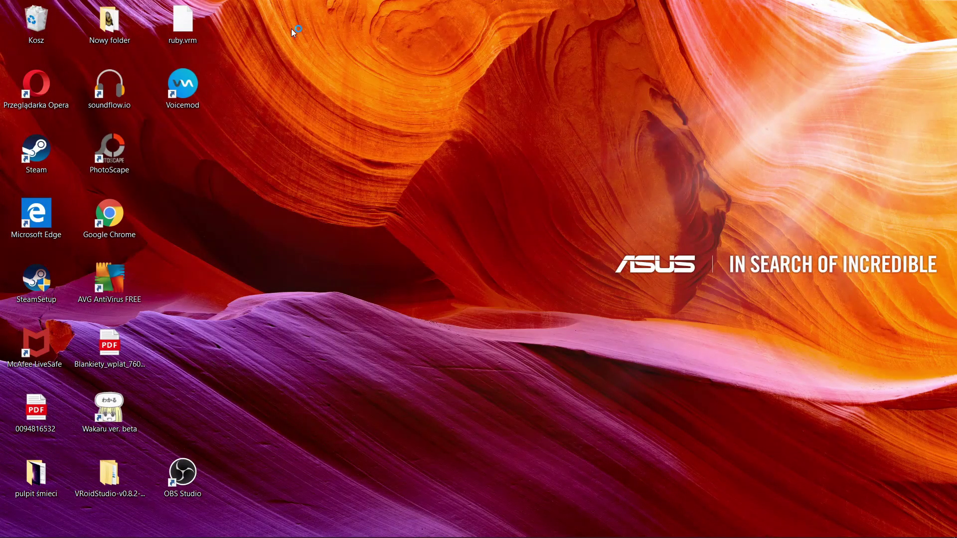
Cut ruby.vrm from the desktop and open the Pliki programów (x86) folder on drive C in File Explorer
click(168, 21)
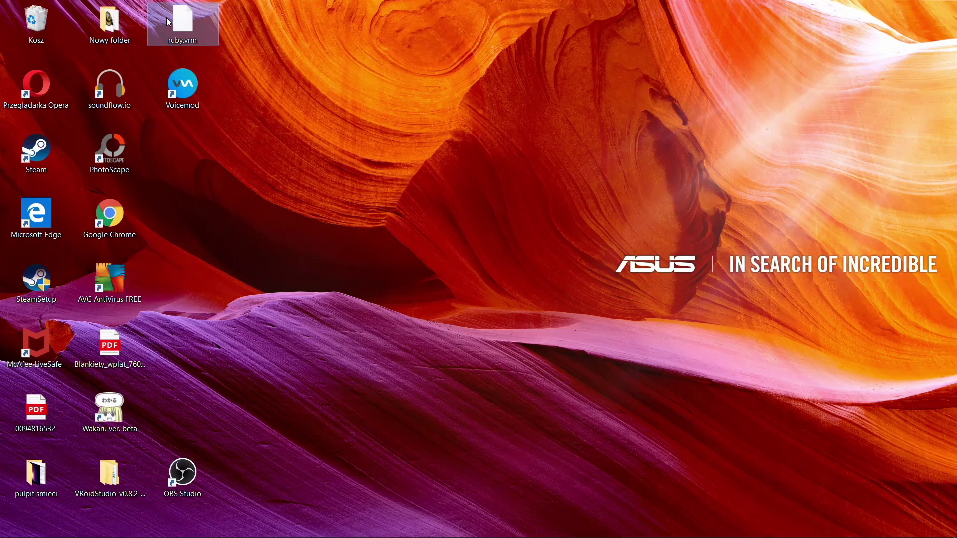
key(ctrl+x)
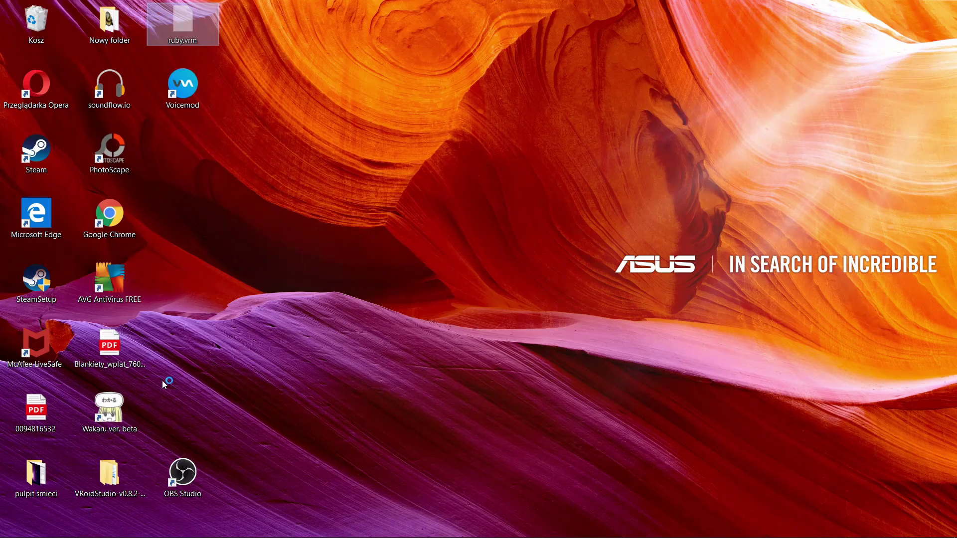
click(81, 535)
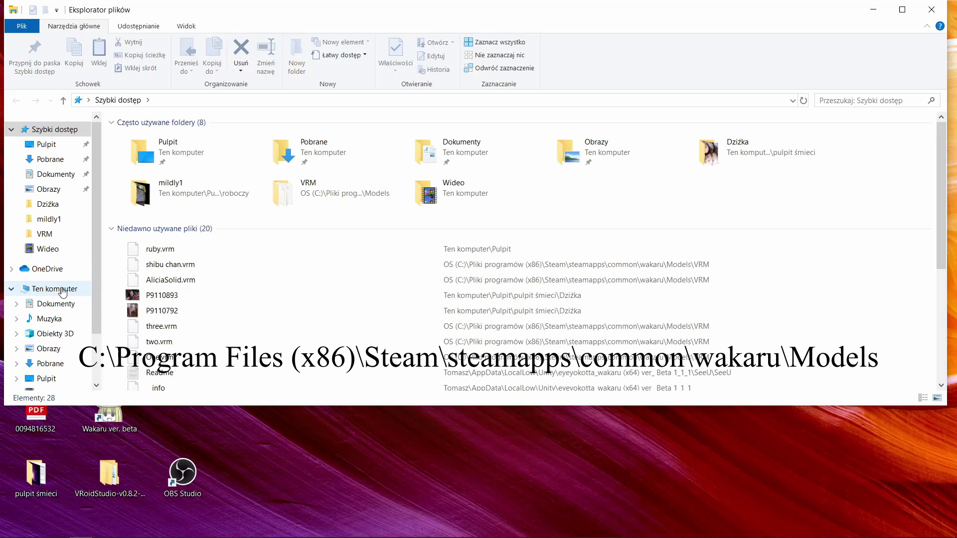
click(63, 290)
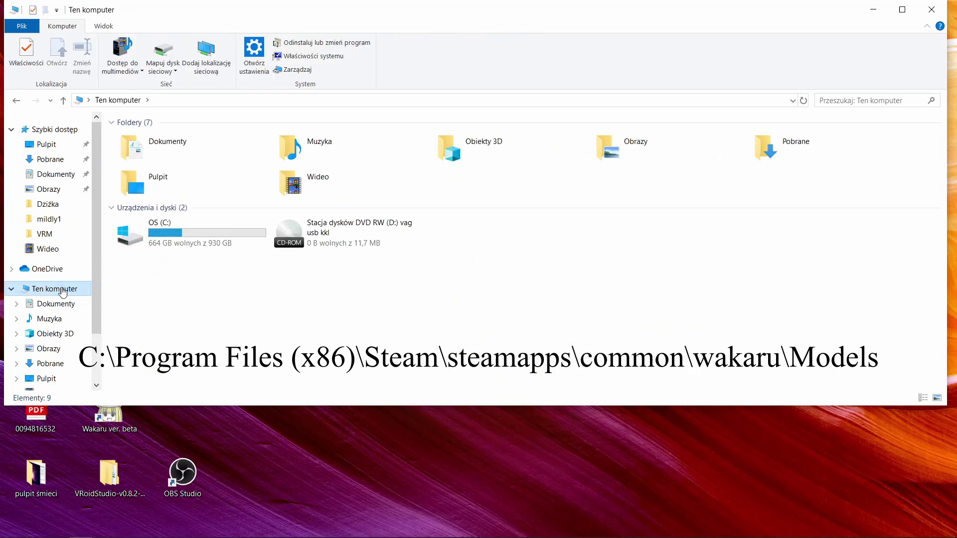
click(200, 238)
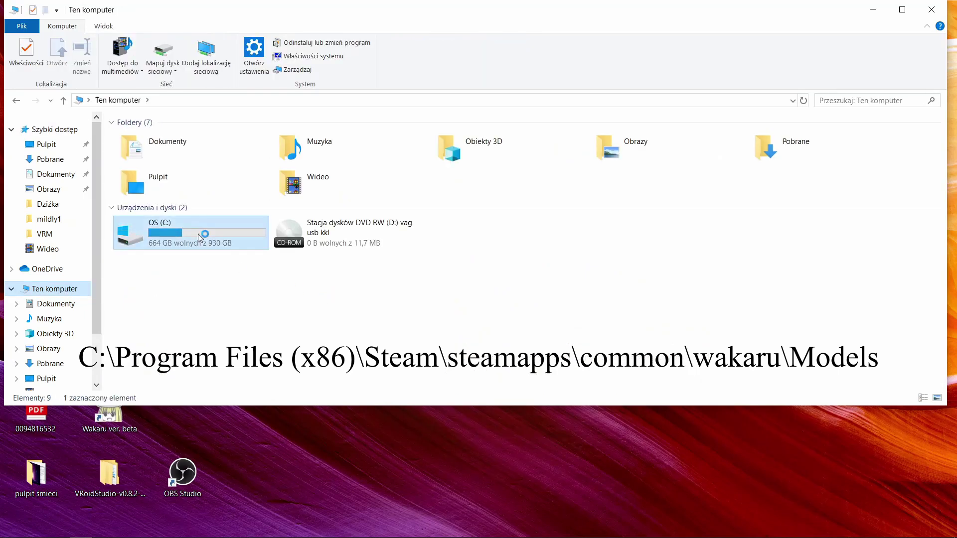
double_click(199, 237)
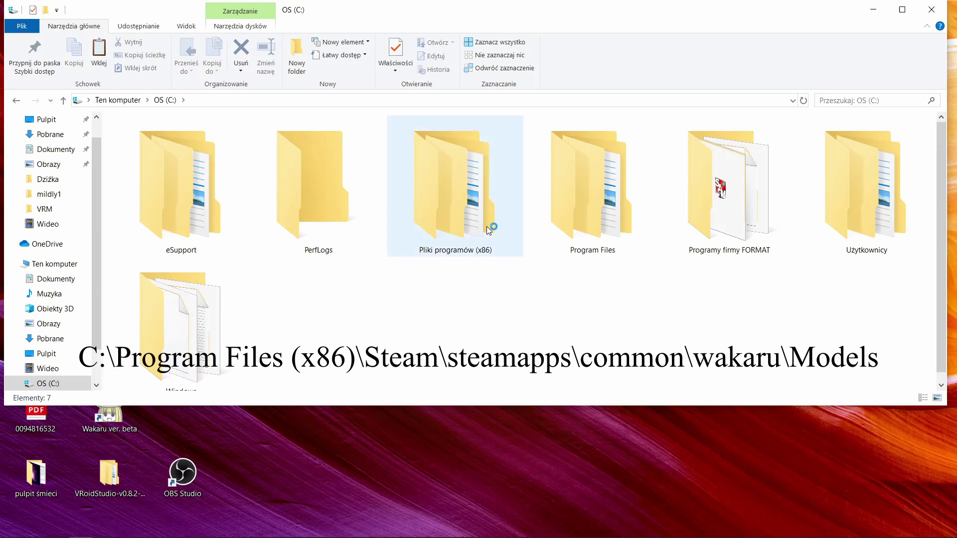
double_click(486, 226)
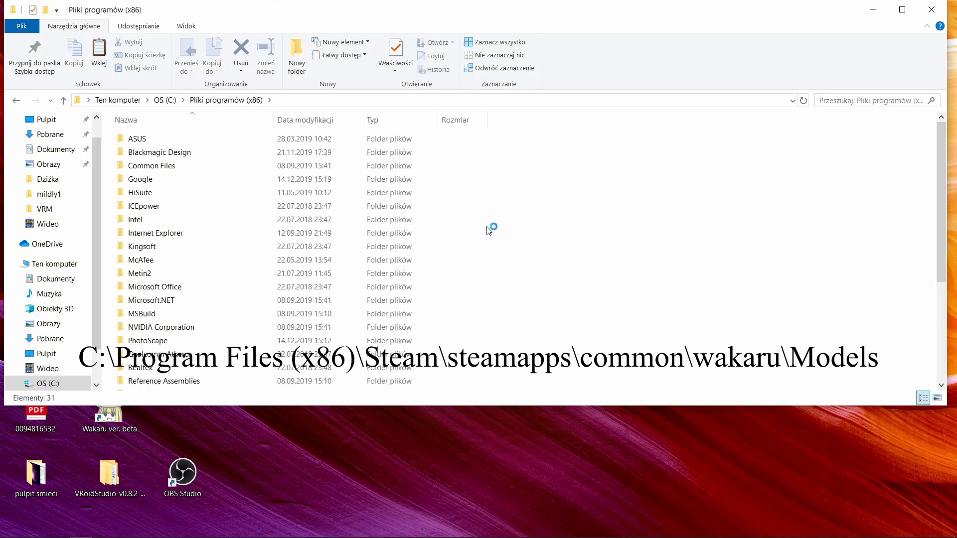
Open the steamapps folder inside the Steam folder
click(159, 139)
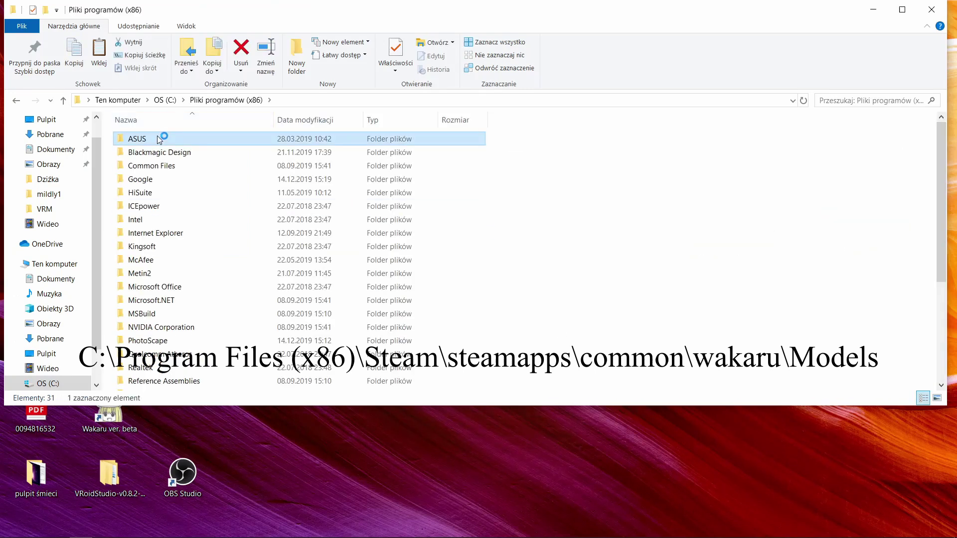
text(steam)
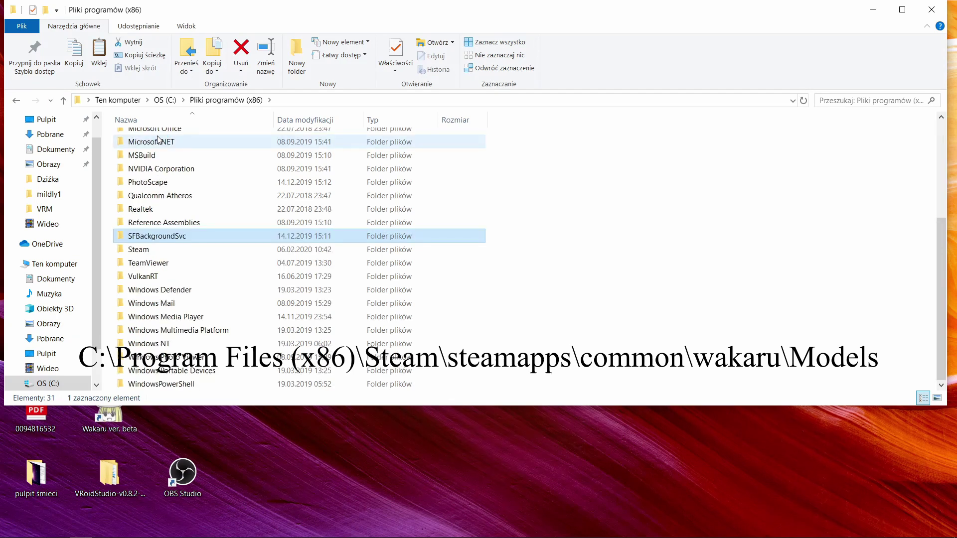
key(Return)
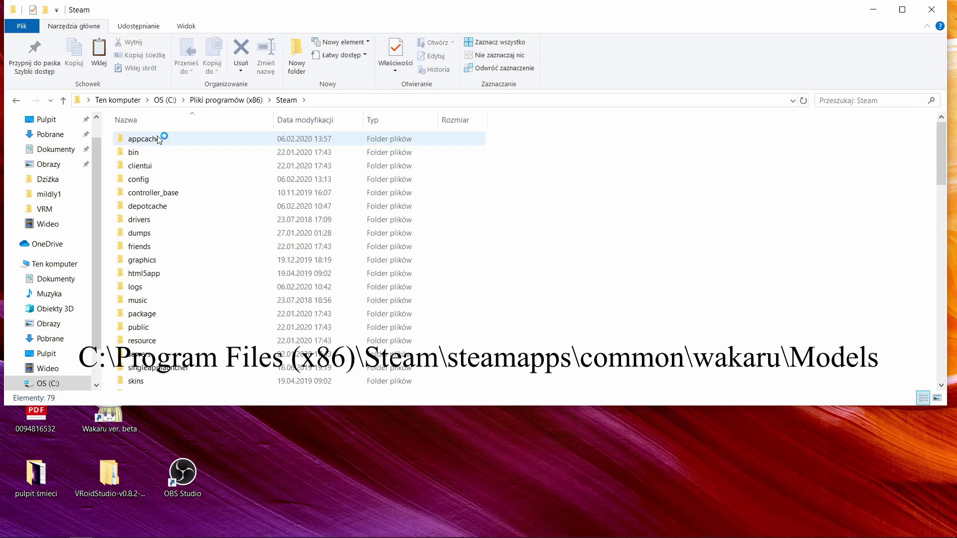
click(156, 139)
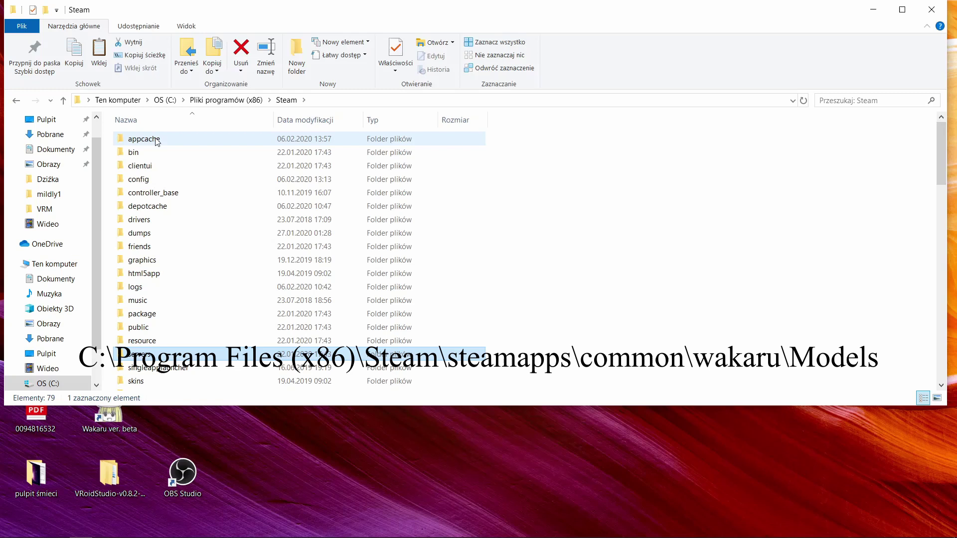
key(s)
key(s)
key(s)
text(steamapps)
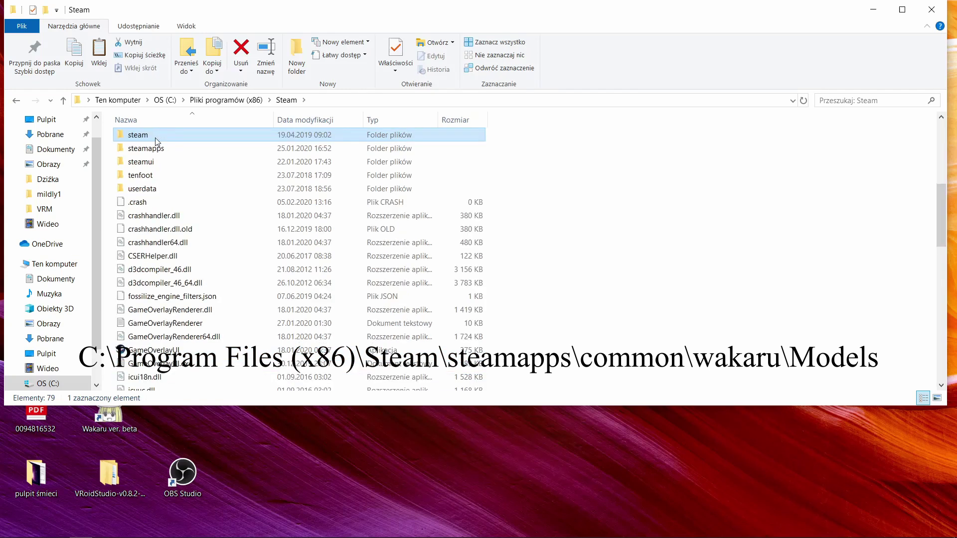
key(Return)
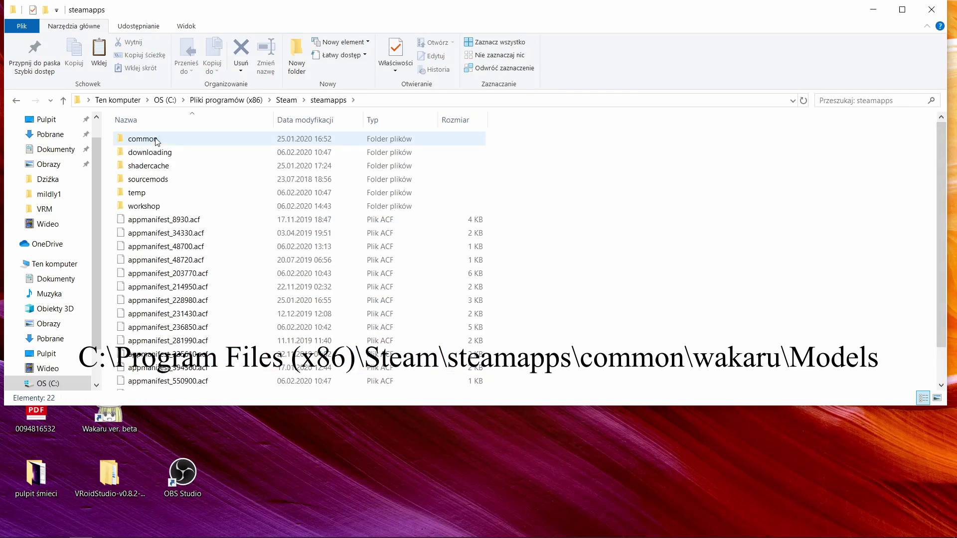
Paste ruby.vrm into the common\wakaru\Models\VRM folder and close the folder window
click(158, 144)
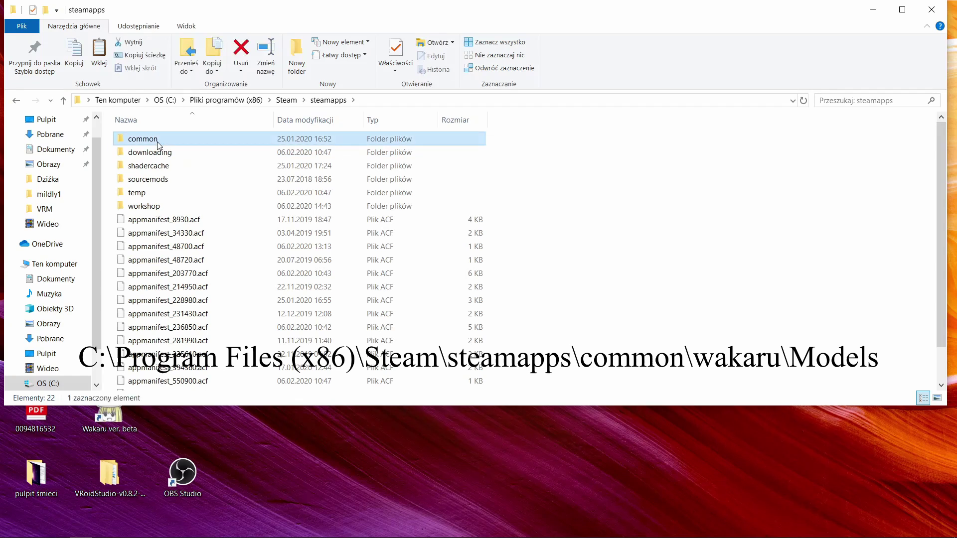
double_click(157, 141)
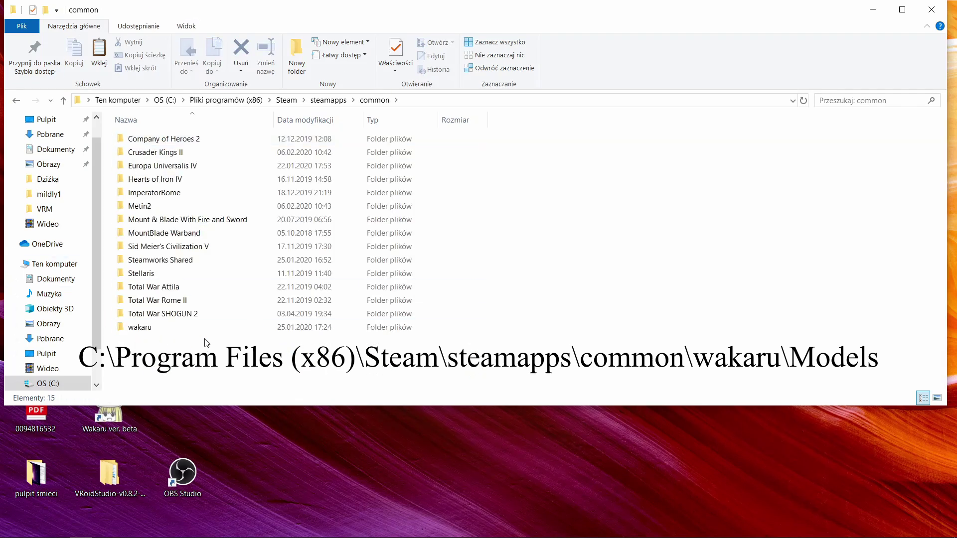
double_click(155, 332)
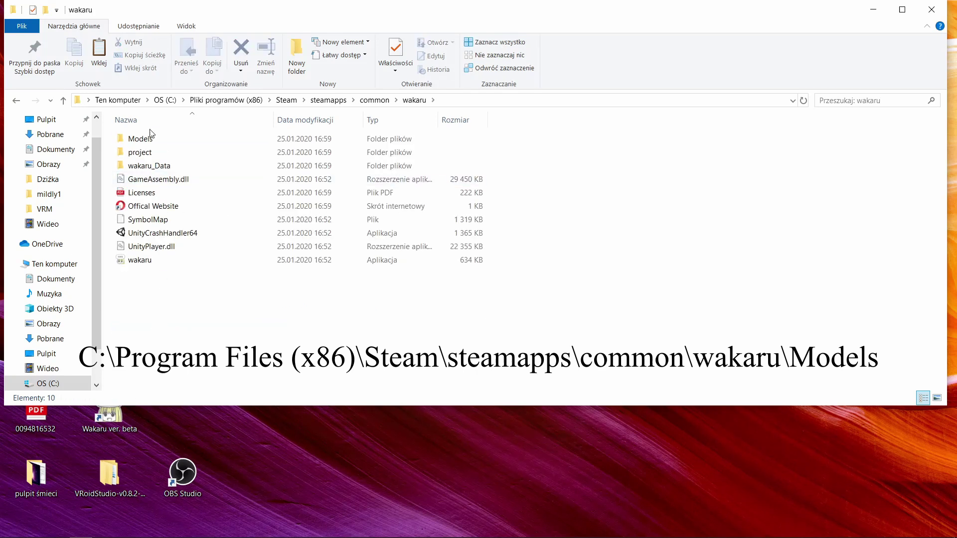
double_click(148, 136)
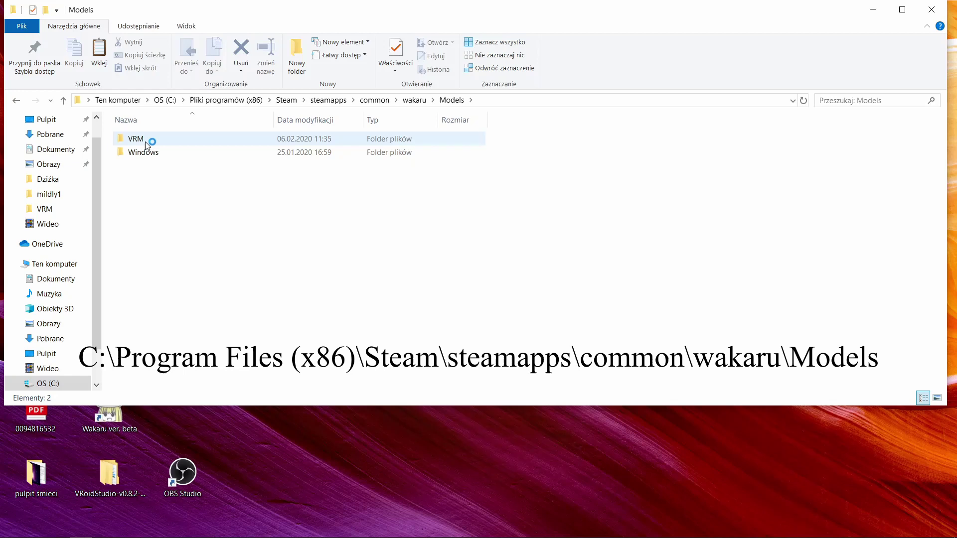
double_click(147, 143)
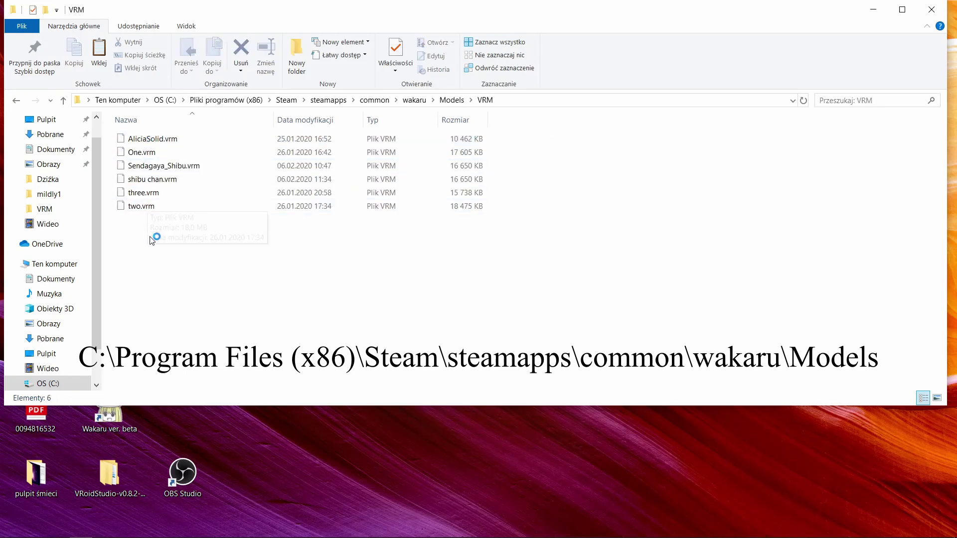
key(ctrl+v)
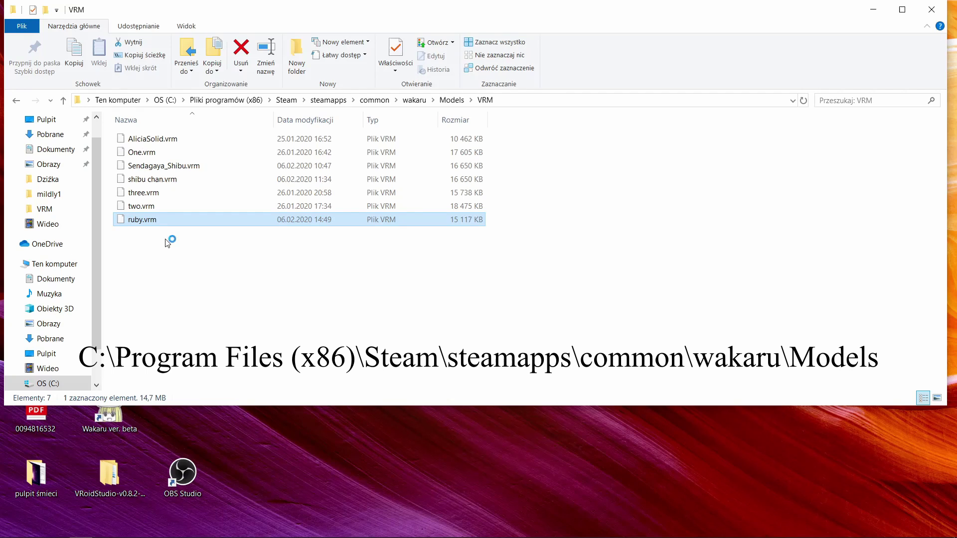
click(931, 10)
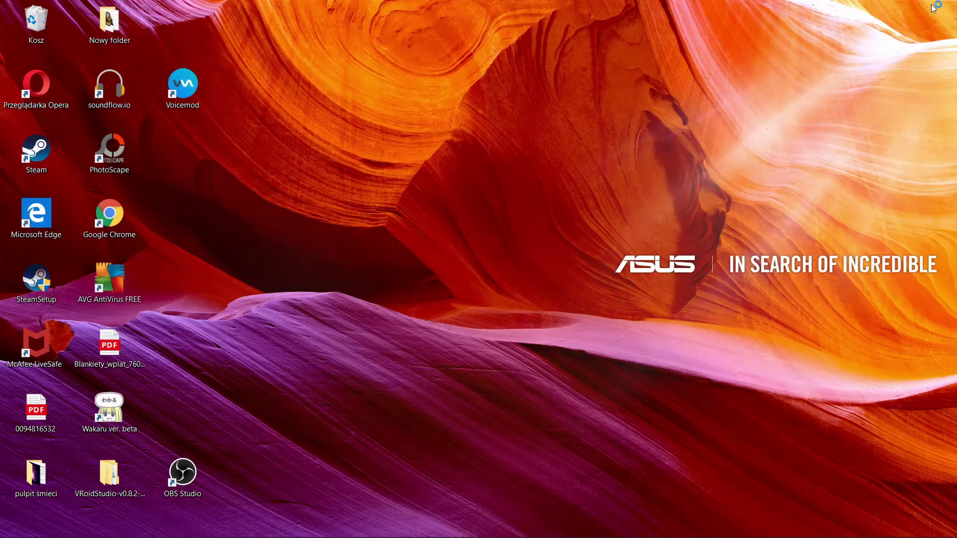
Launch Wakaru with the preset graphics configuration and confirm its About Wakaru notice at the end of the text
double_click(113, 407)
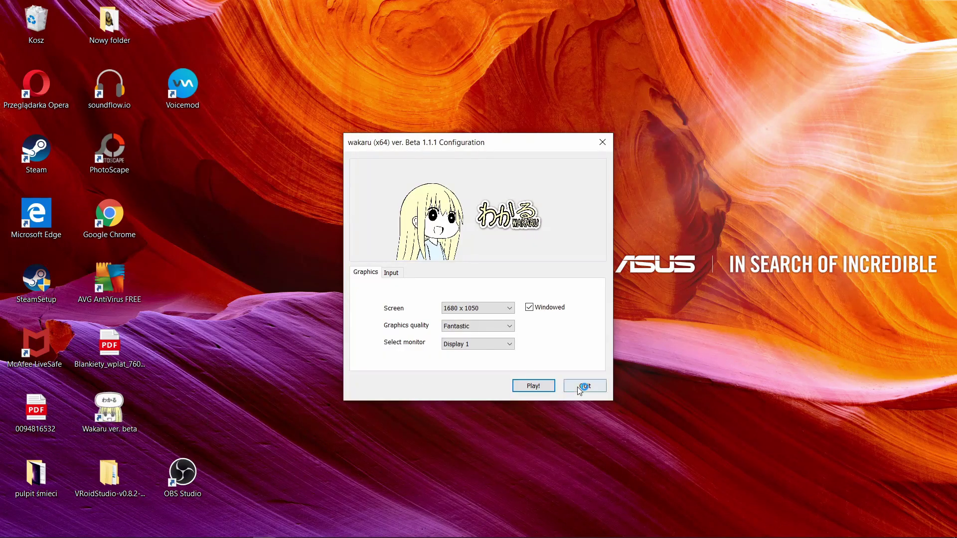
click(533, 386)
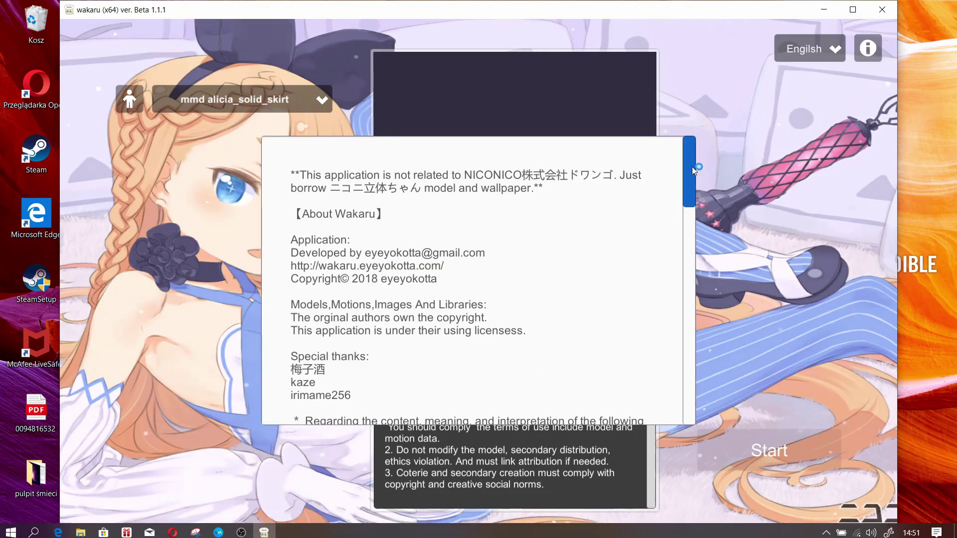
drag(690, 166, 694, 411)
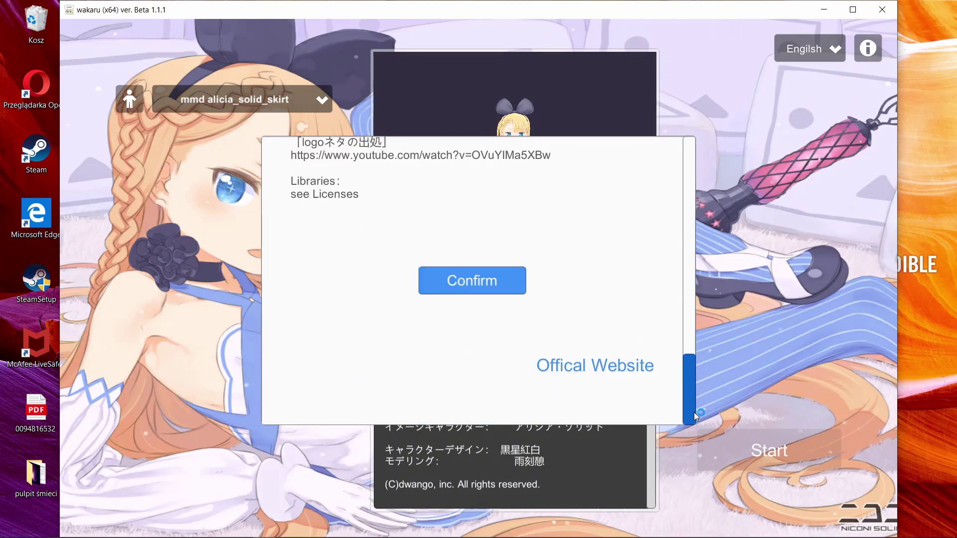
click(461, 277)
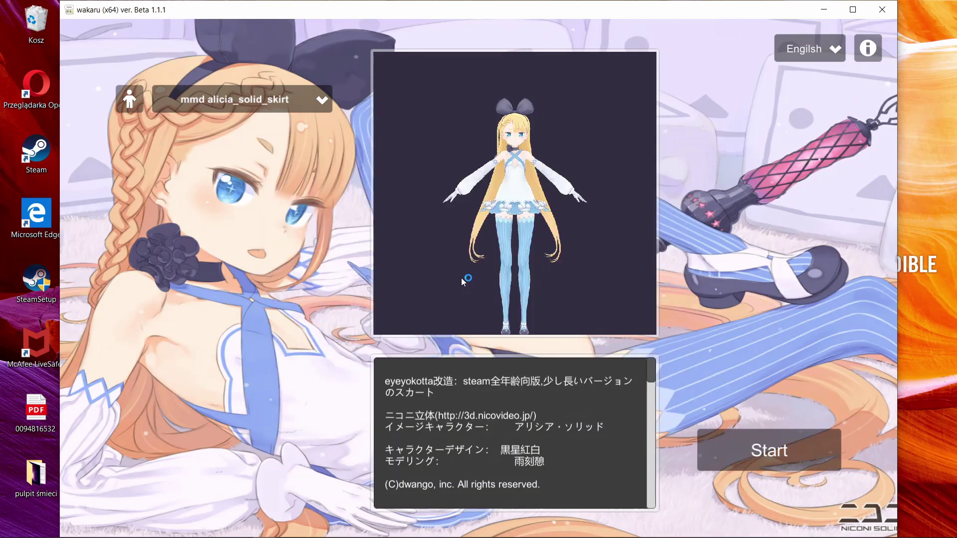
Choose vrm ruby.vrm as the avatar model and start the Wakaru session with it
click(290, 96)
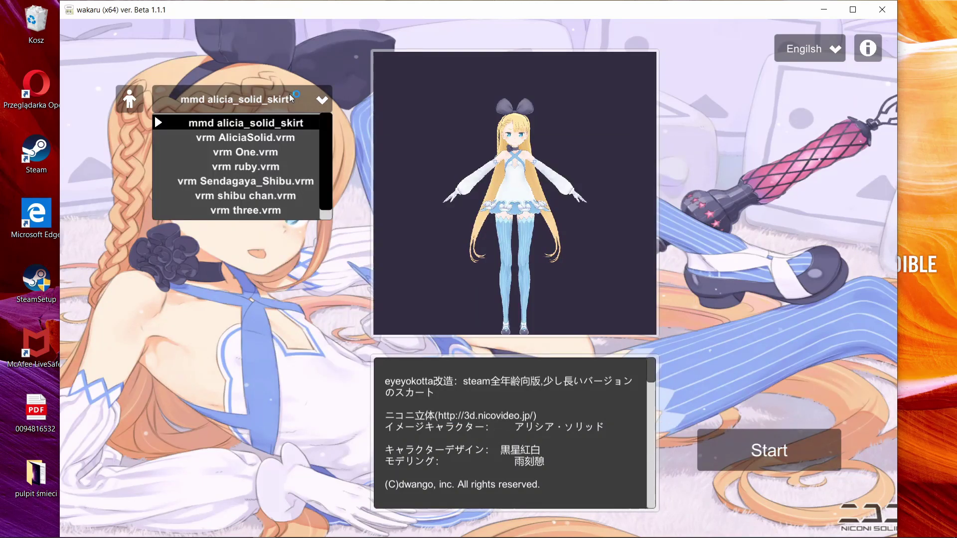
click(294, 166)
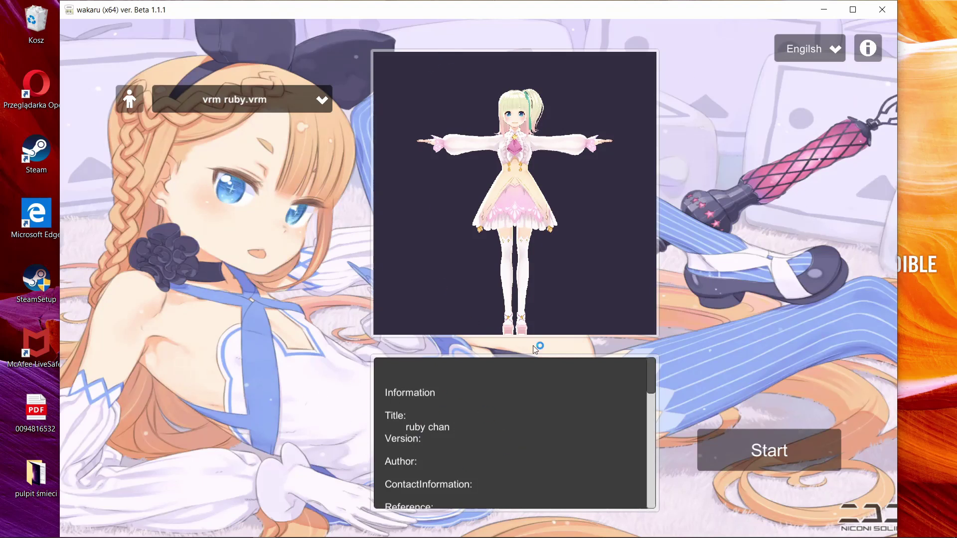
click(767, 437)
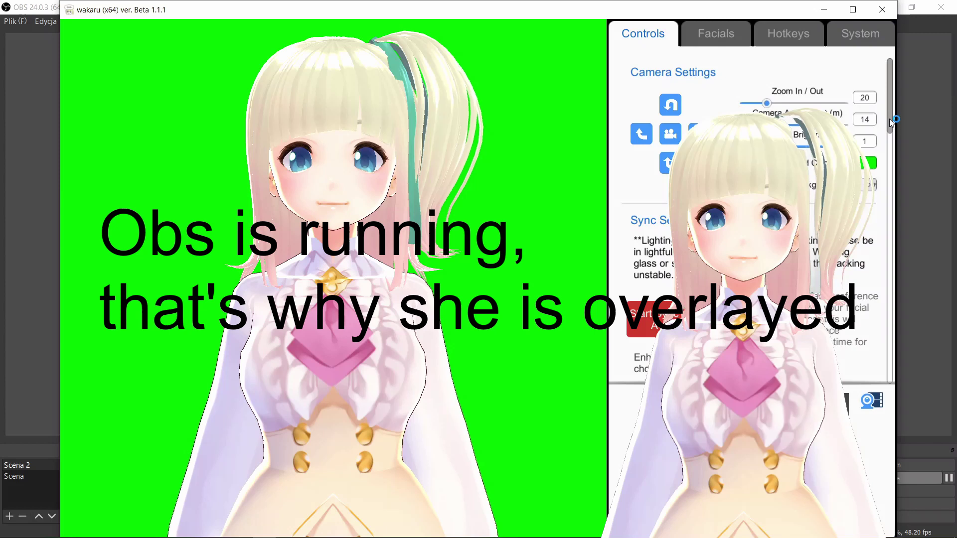
scroll(892, 138, down, 2)
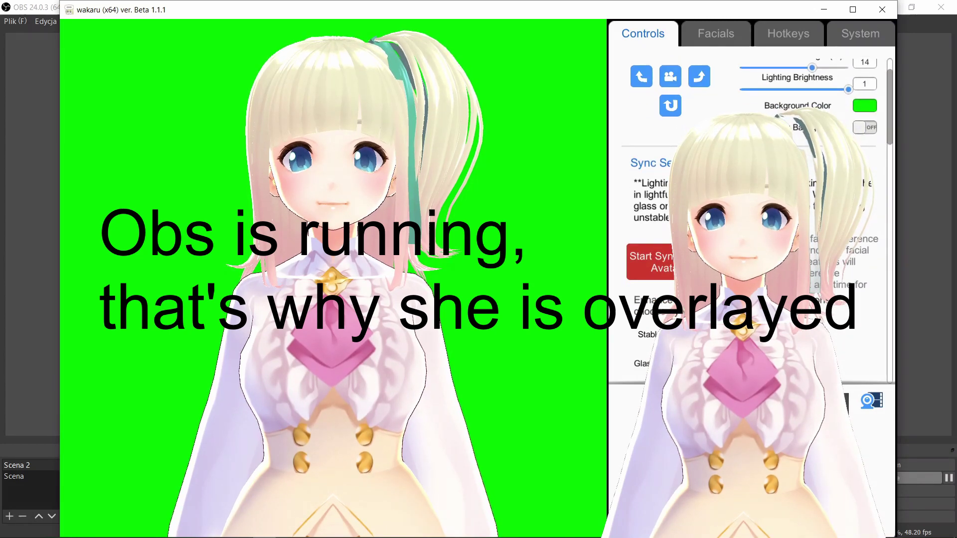